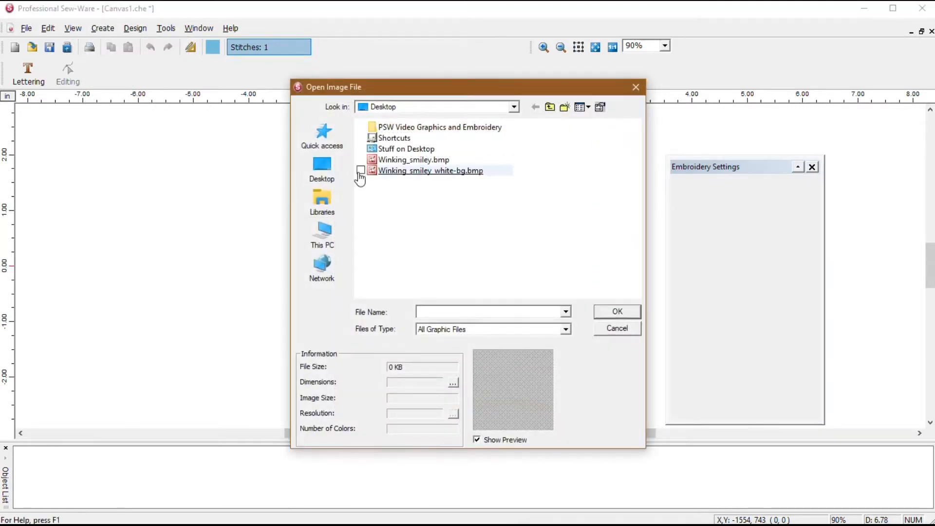
- Import the image Winking_smiley_white-bg.bmp from the Desktop at a width of 3 inches
left_click(360, 172)
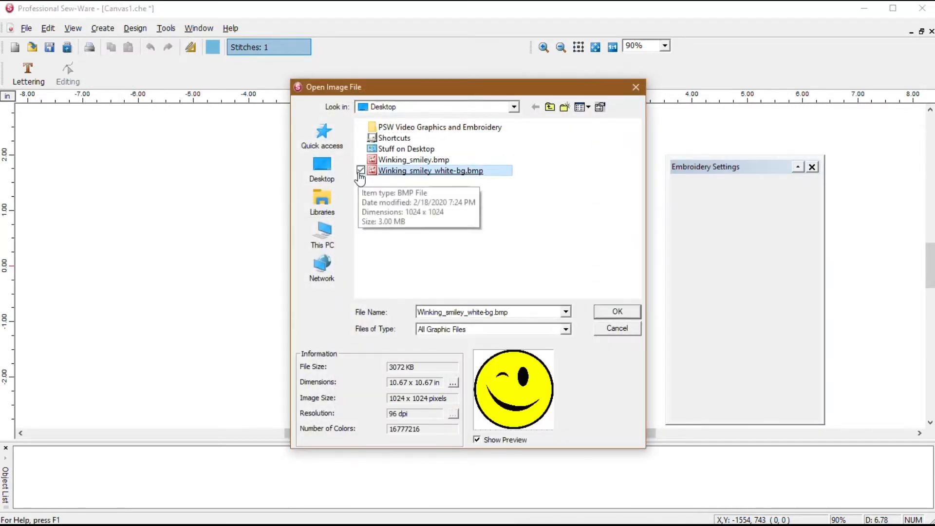
left_click(453, 384)
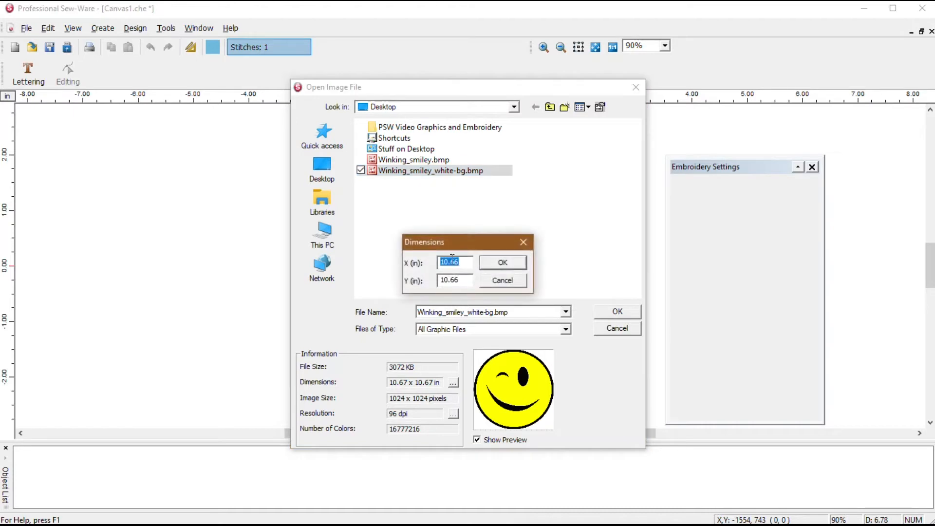
type("3")
left_click(503, 263)
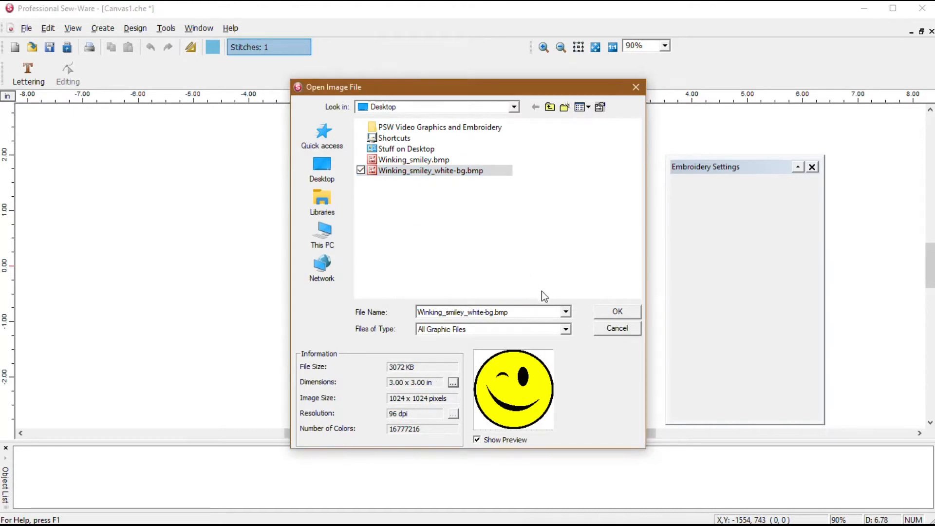
left_click(613, 315)
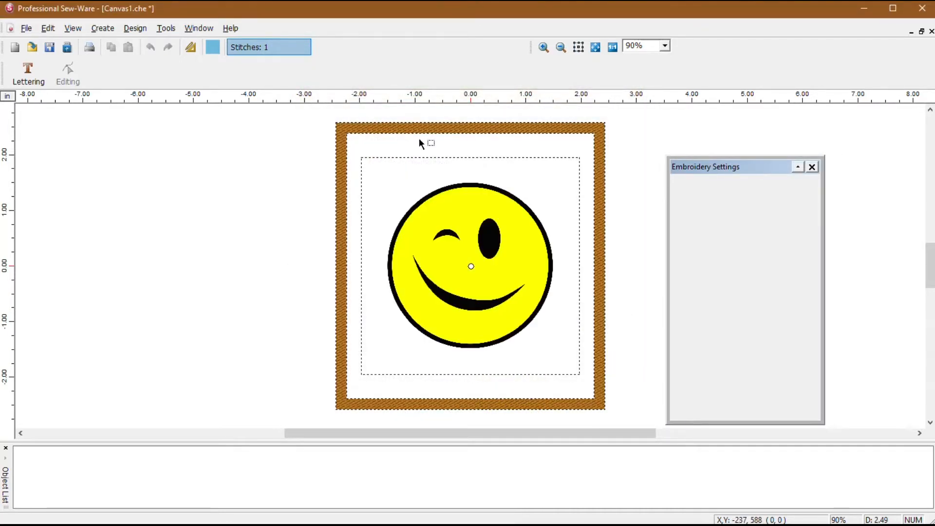
- Activate the Column tool and apply the preset Sweat Shirt fabric Medium Jersey to its embroidery settings
left_click(543, 48)
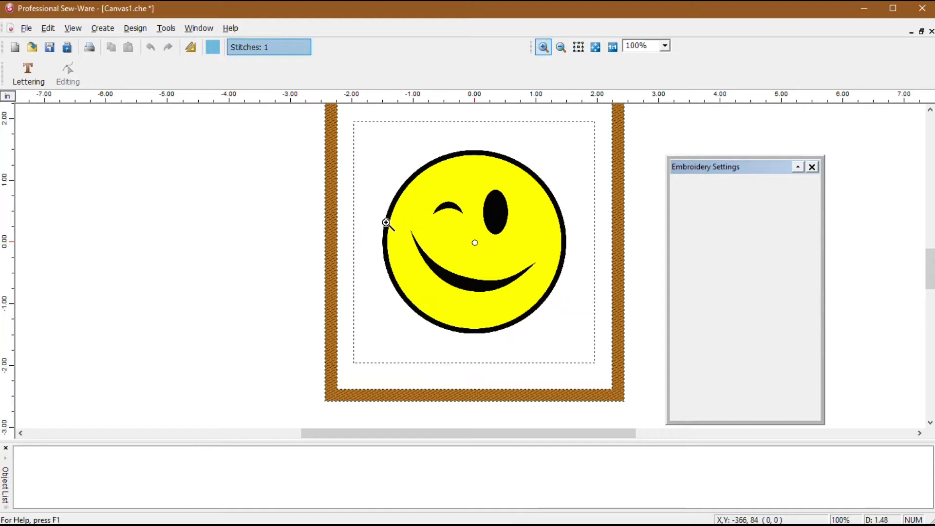
left_click_drag(381, 187, 575, 320)
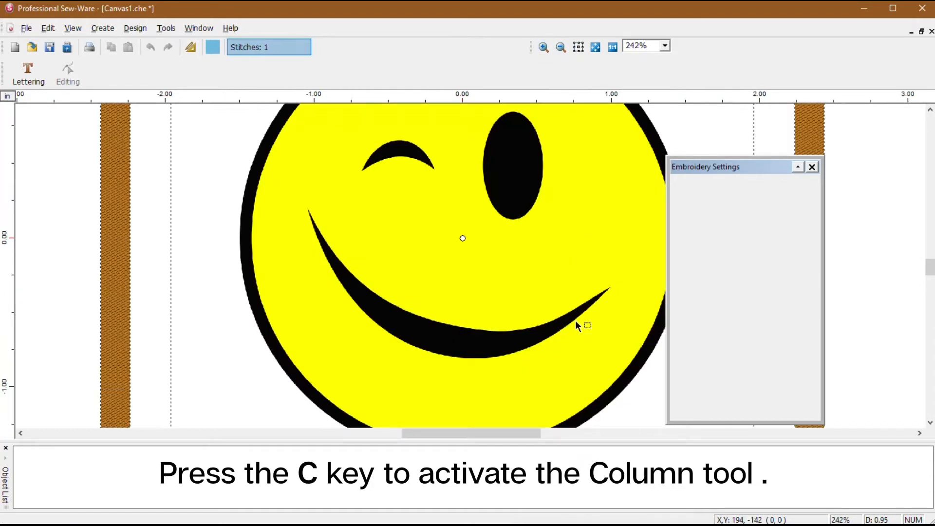
key("c")
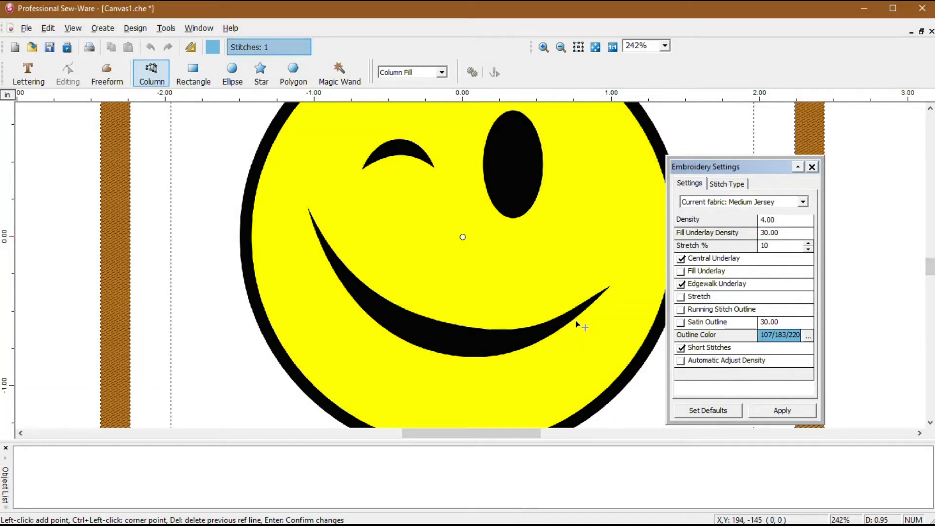
left_click(803, 202)
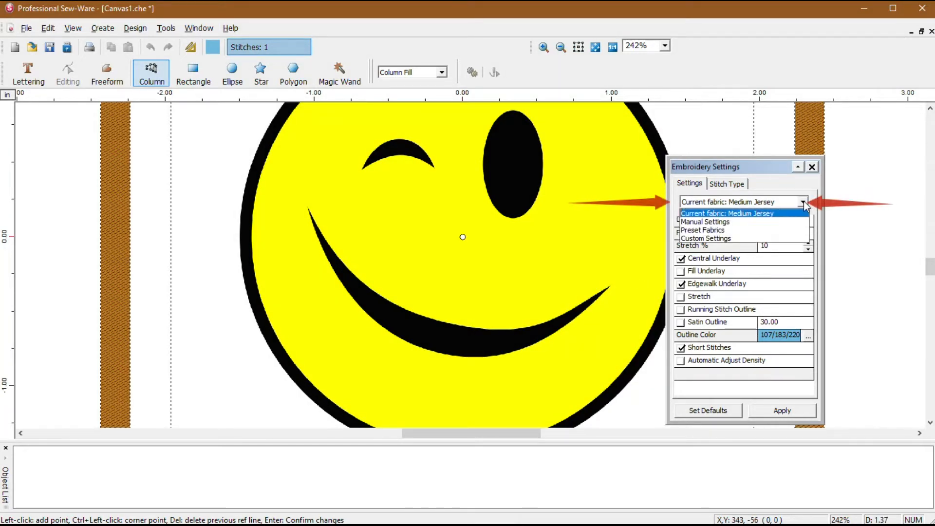
left_click(721, 230)
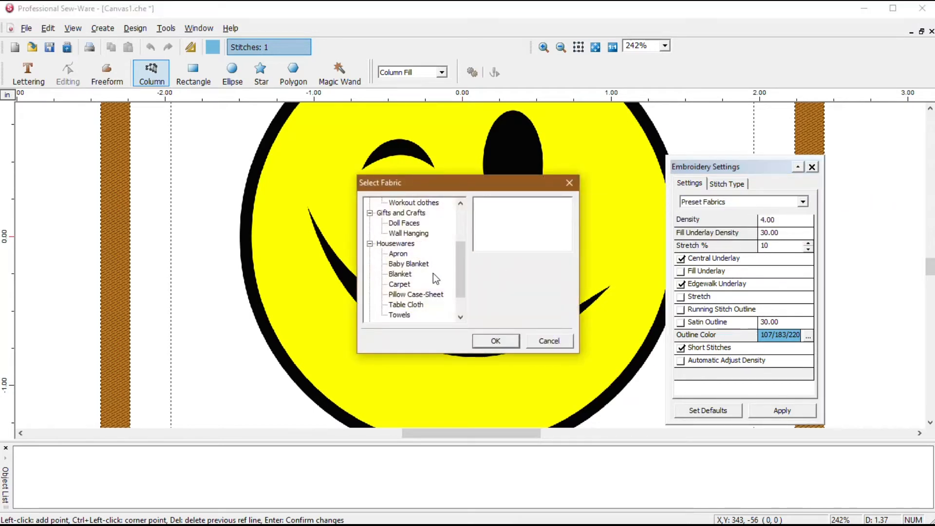
left_click_drag(460, 272, 467, 239)
left_click(406, 263)
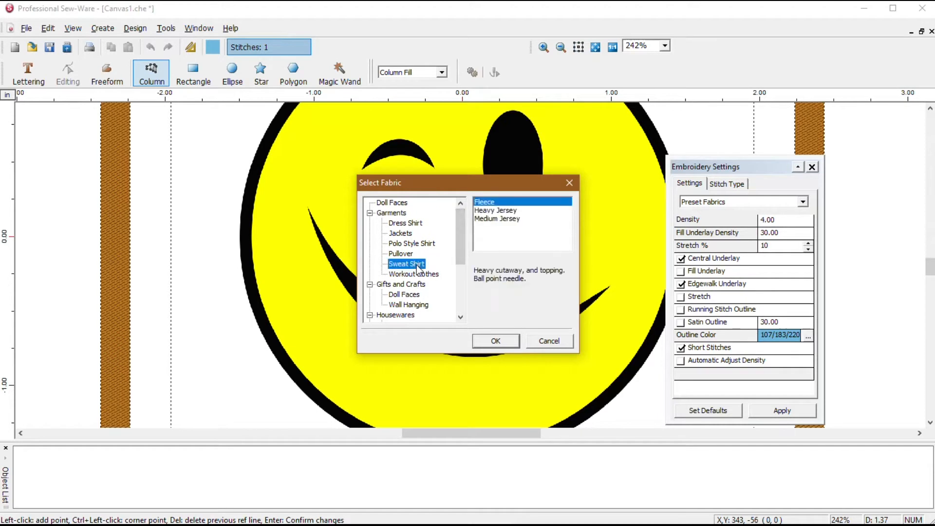
left_click(515, 220)
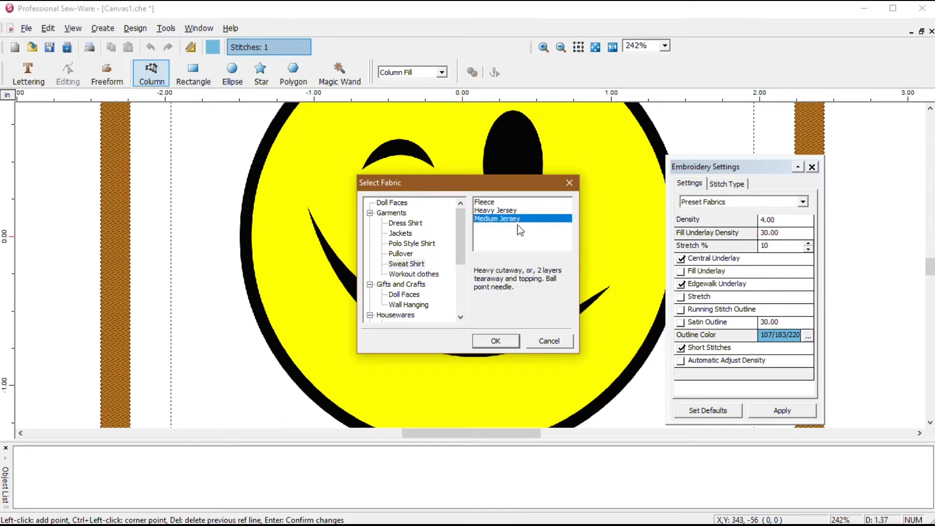
left_click(504, 343)
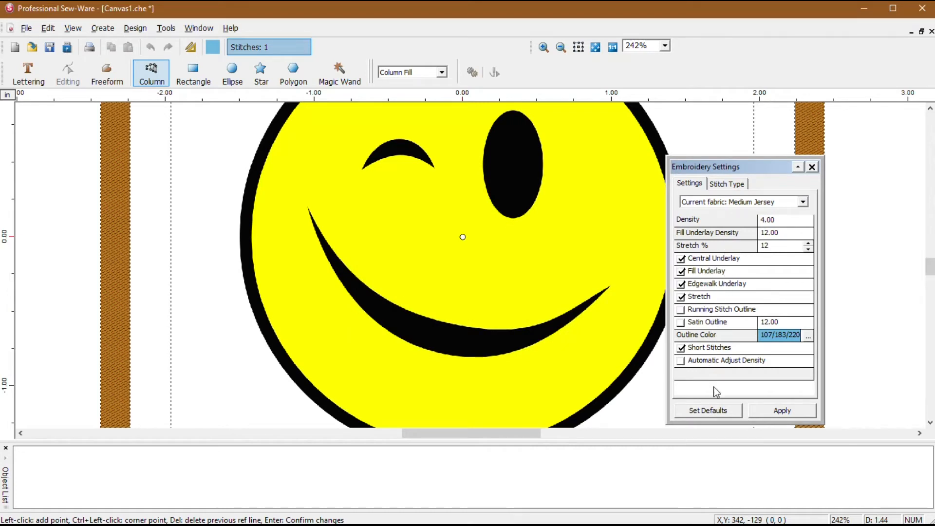
left_click(783, 412)
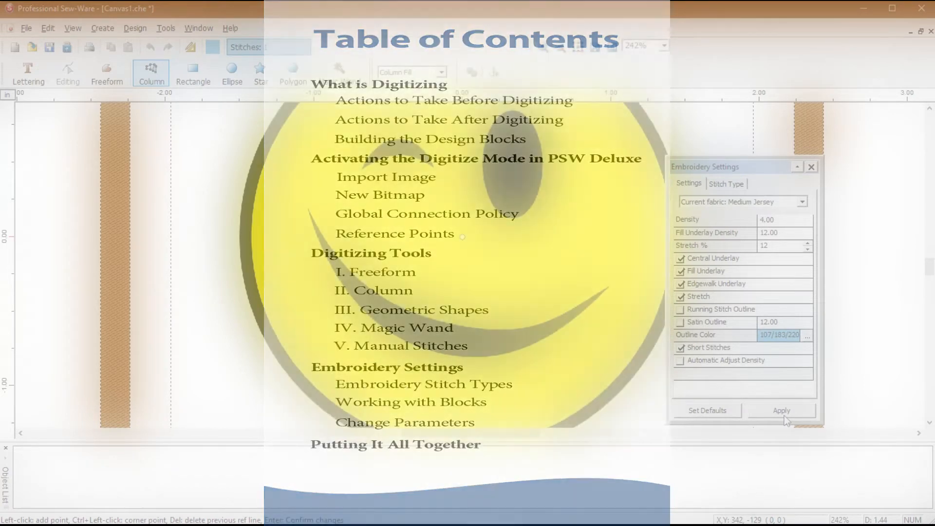
- Set the column's stitch type to Satin with Jagged Edge enabled and apply it
left_click(731, 184)
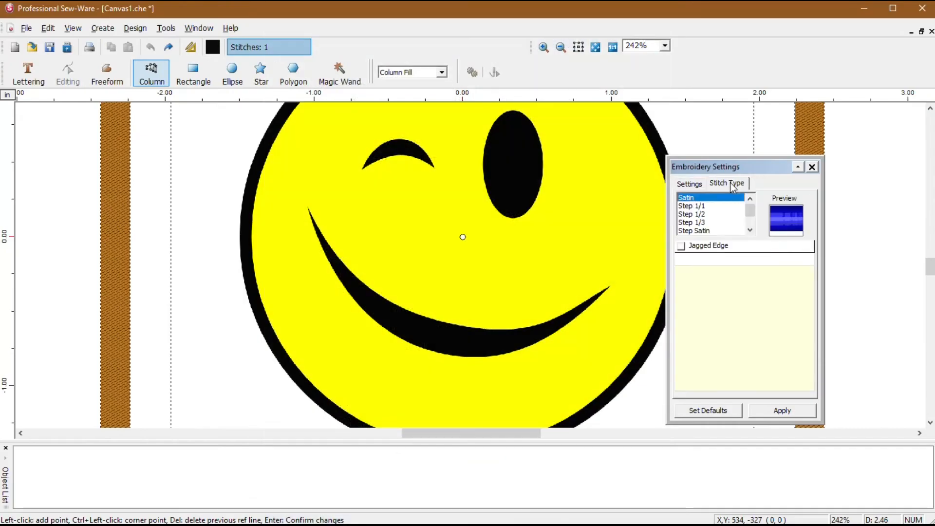
left_click(698, 200)
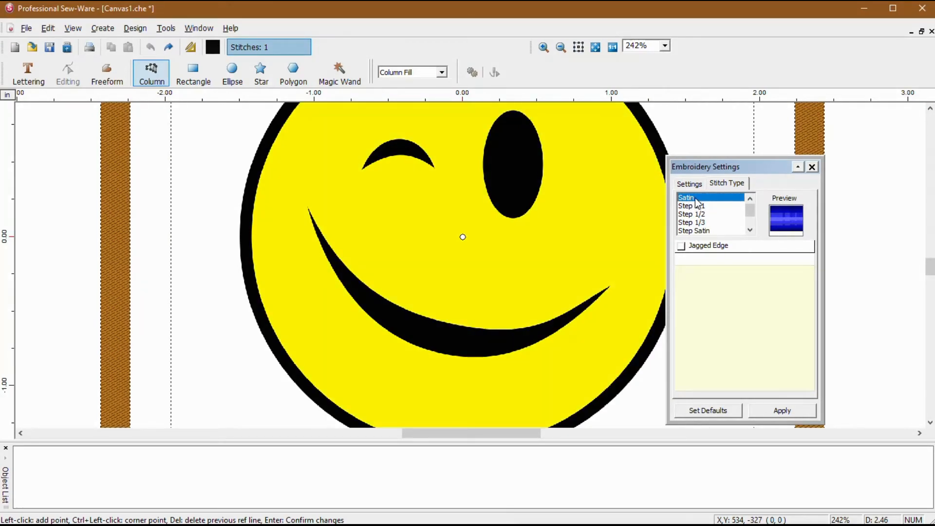
scroll(696, 209, "down", 1)
left_click(696, 222)
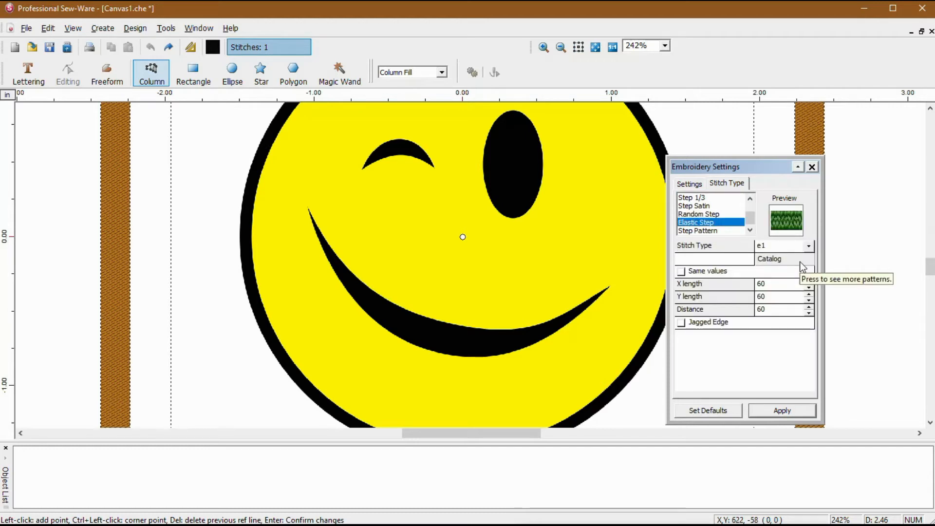
scroll(696, 209, "up", 1)
left_click(694, 197)
left_click(791, 411)
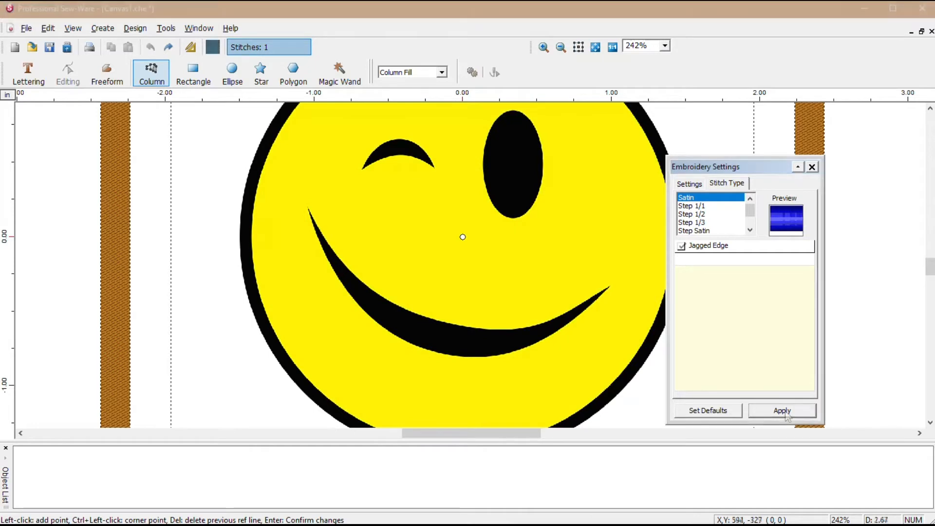
- Set the thread color to RGB 5/5/5 by sampling the black mouth of the smiley
left_click(153, 82)
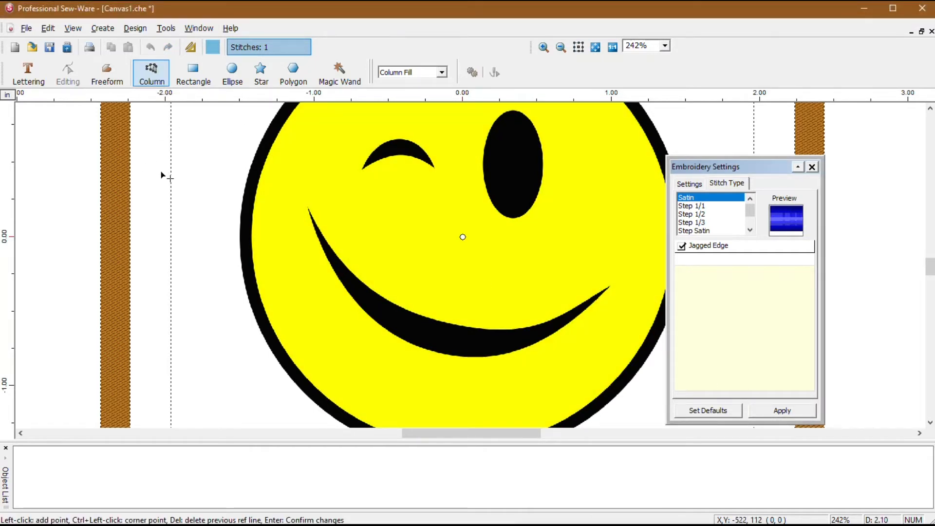
left_click(214, 48)
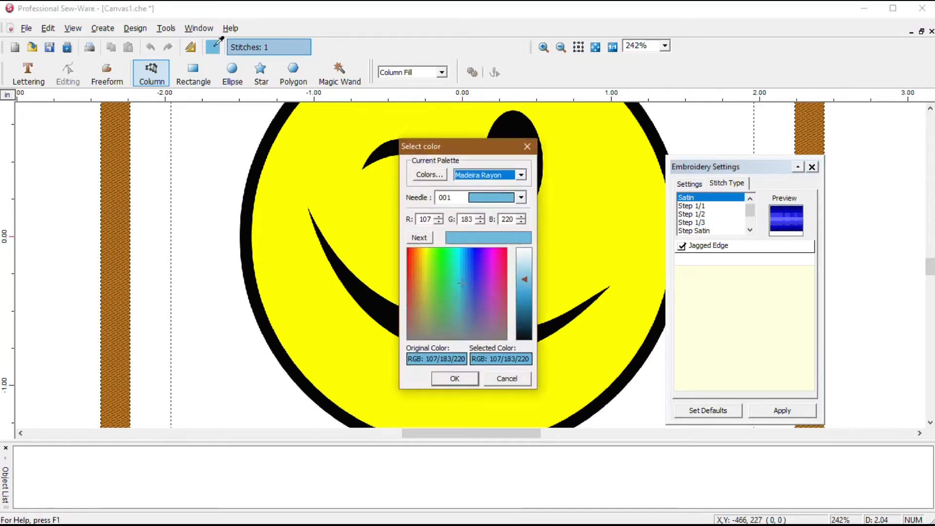
left_click(356, 280)
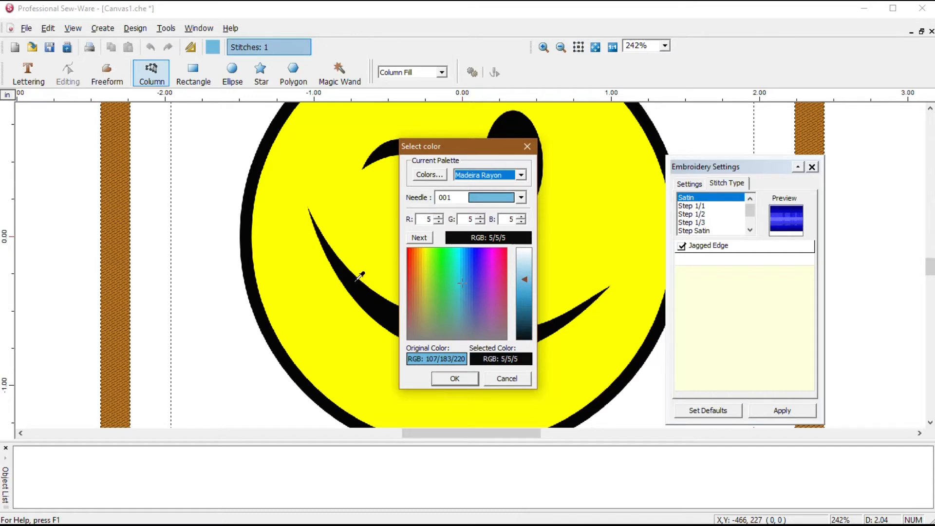
left_click(454, 379)
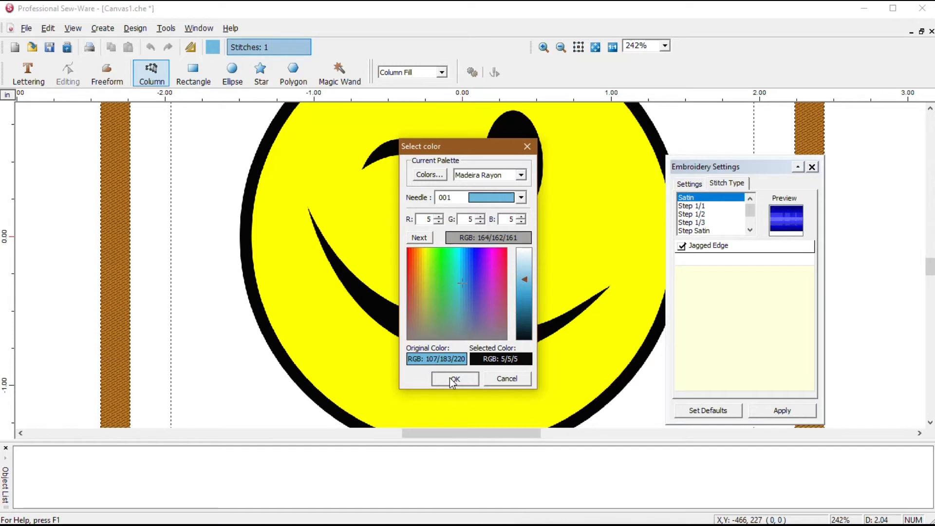
- Trace the smiley's mouth from tip to tip as a column with paired edge points and generate its stitches
left_click(310, 209)
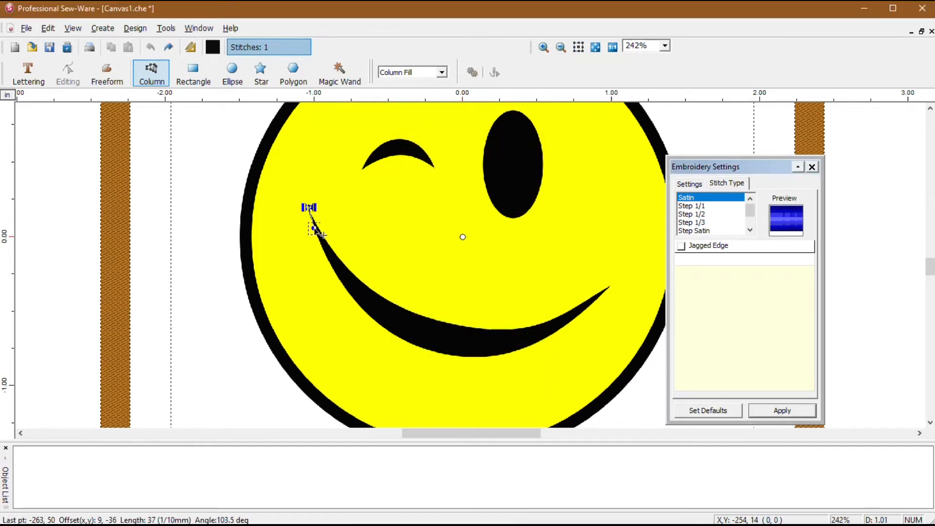
left_click(358, 276)
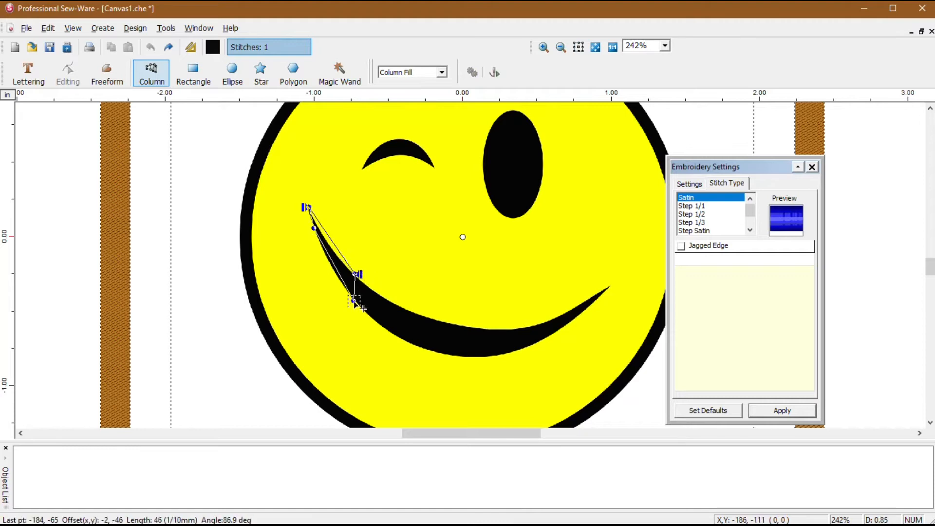
left_click(355, 302)
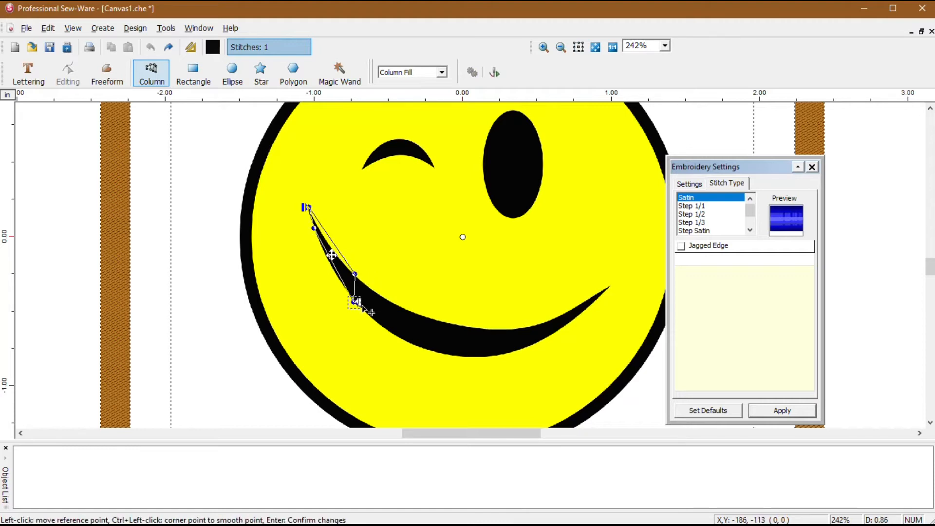
left_click(421, 314)
left_click(422, 348)
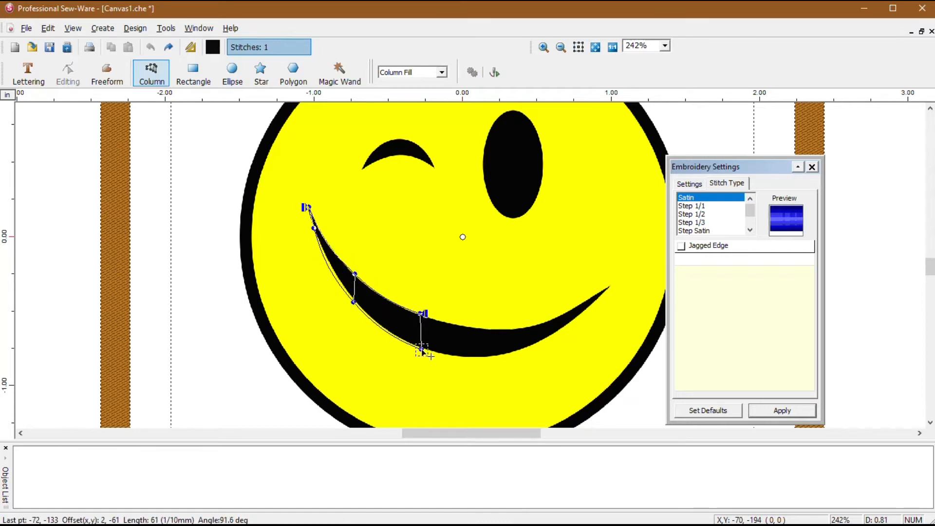
left_click(500, 330)
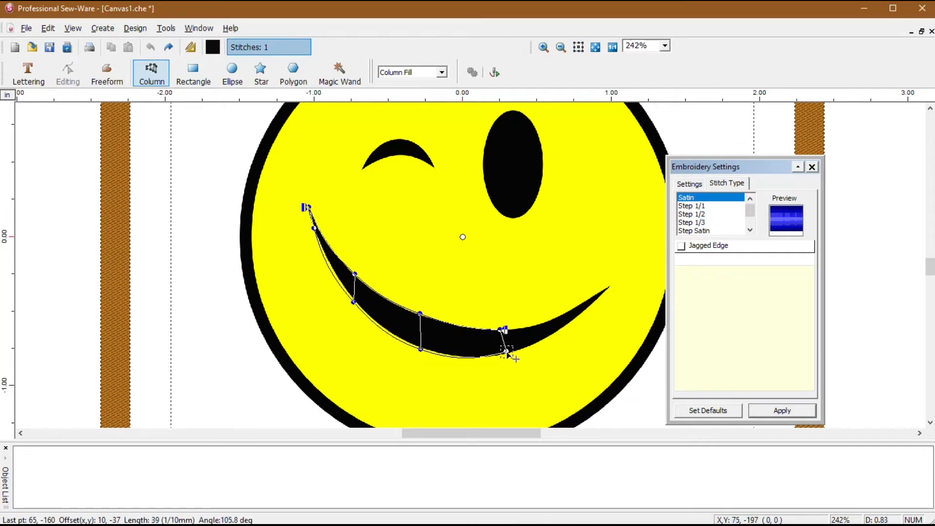
left_click(505, 351)
left_click(557, 315)
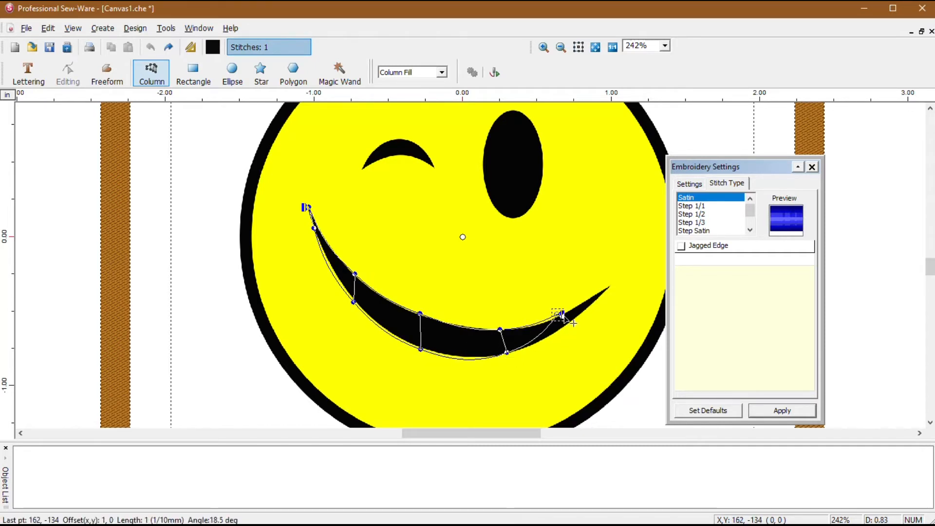
left_click(576, 321)
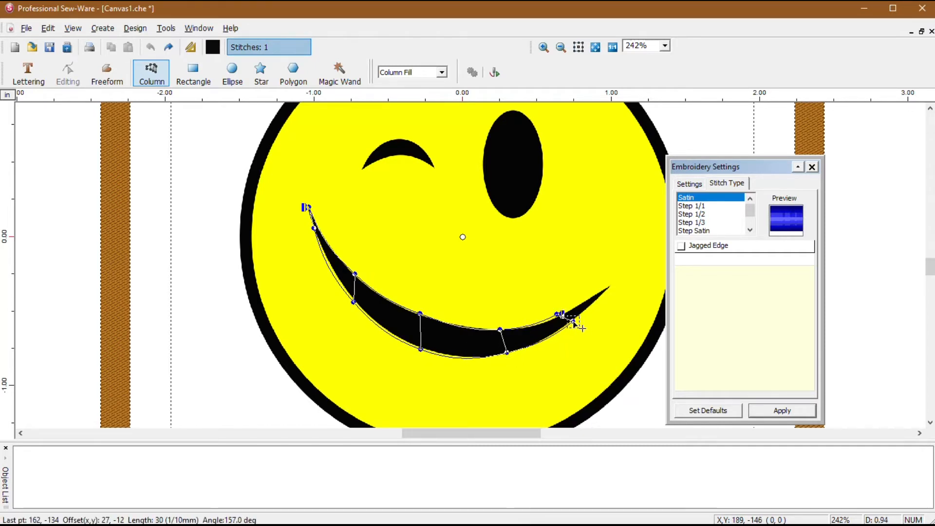
left_click(609, 287)
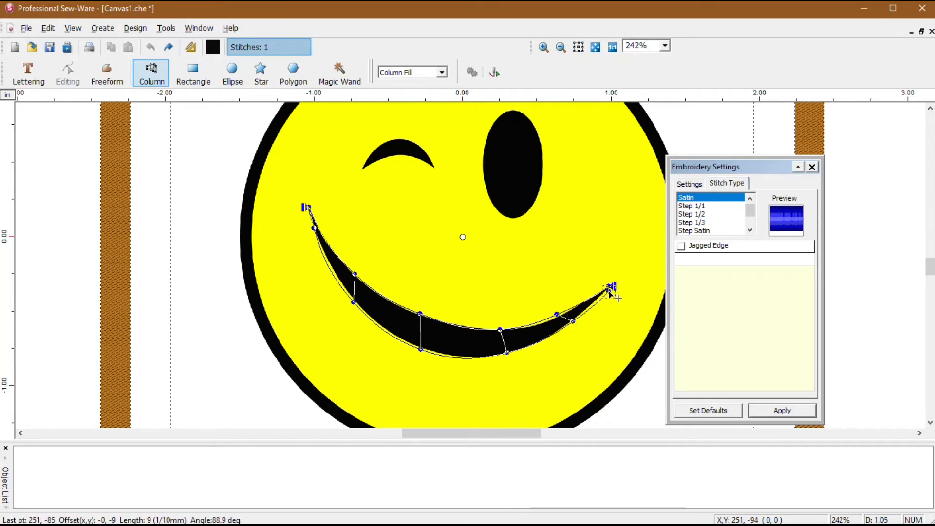
right_click(528, 331)
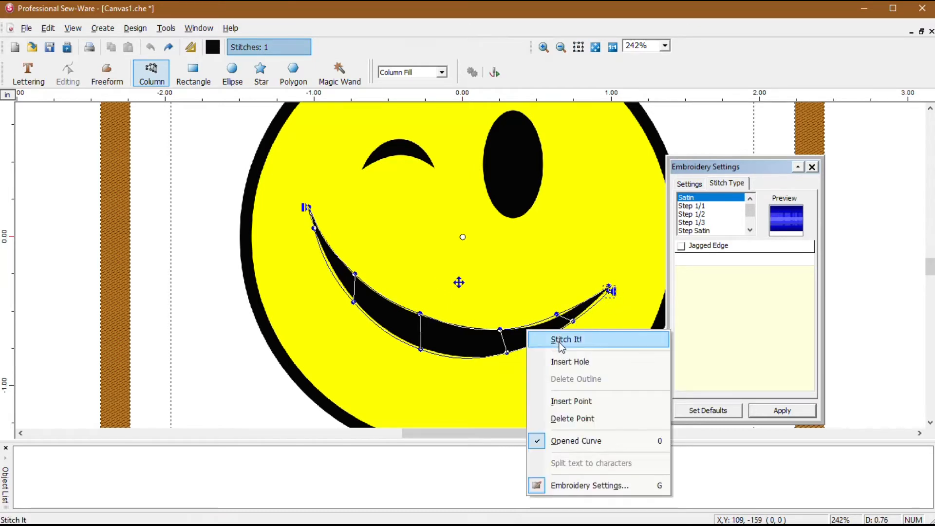
left_click(560, 341)
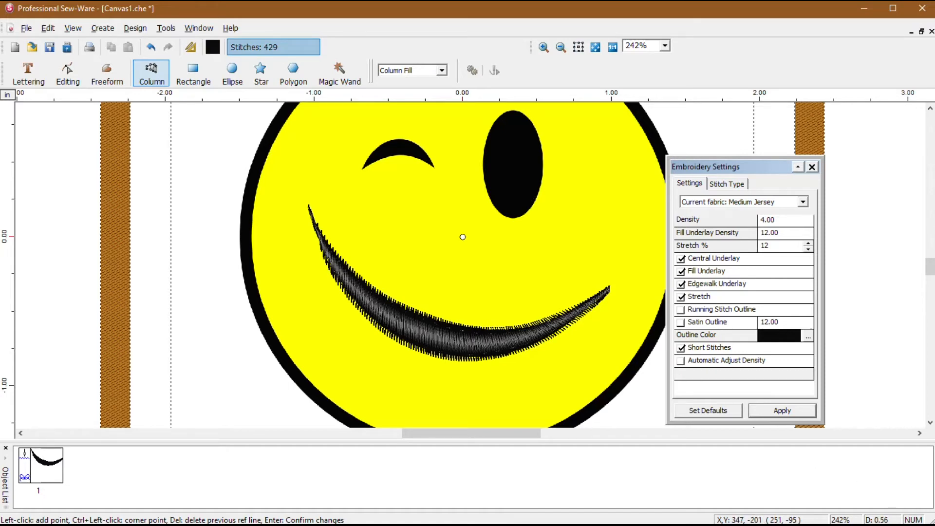
- Play the sewing simulation of the stitched mouth, lower its playback speed, and run it again
left_click(103, 28)
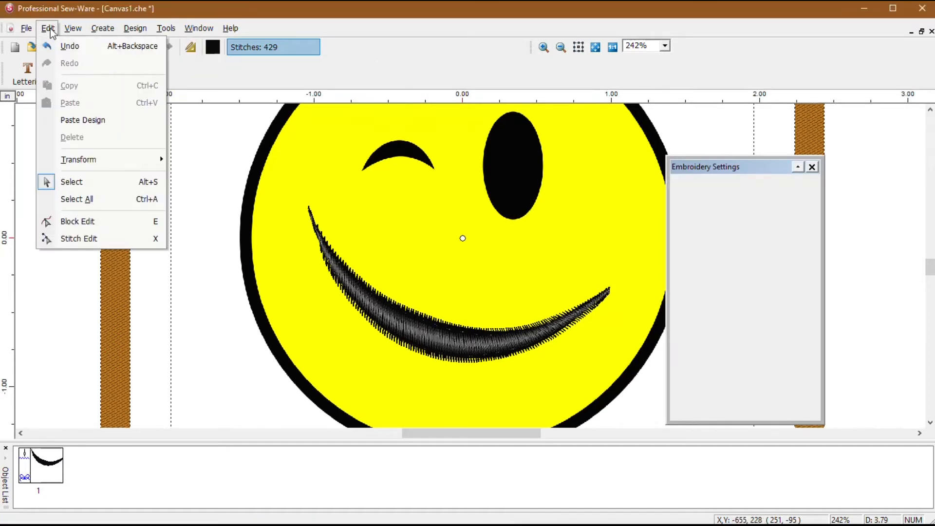
left_click(86, 125)
left_click(73, 28)
left_click(75, 47)
left_click(307, 73)
left_click(311, 73)
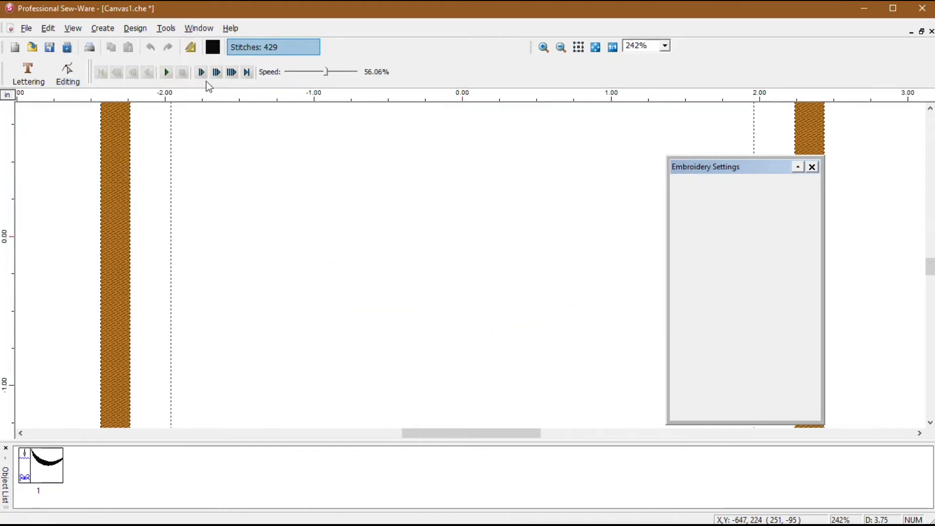
left_click(167, 72)
left_click(342, 74)
left_click_drag(325, 72, 290, 73)
left_click(182, 72)
left_click(167, 73)
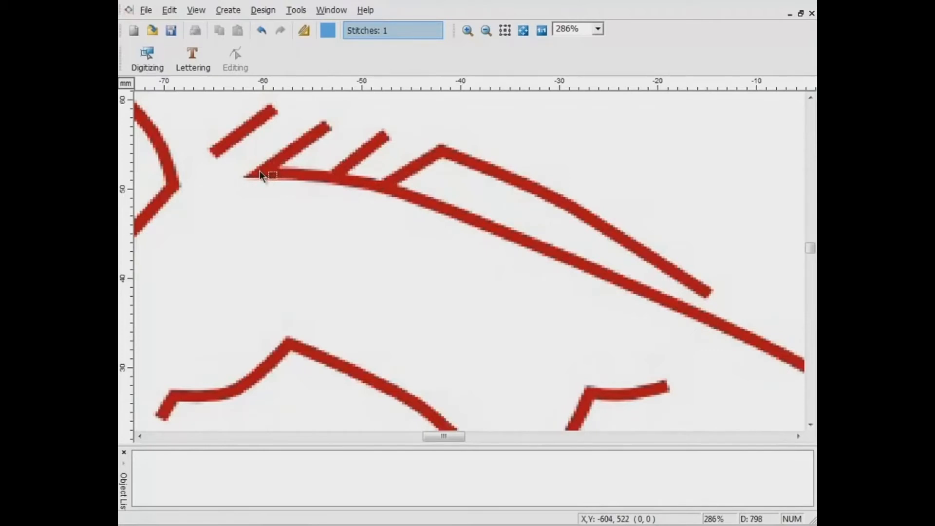
- Trace the upper red line from its lower right end over the peak to the junction as a column and generate its stitches
left_click(155, 61)
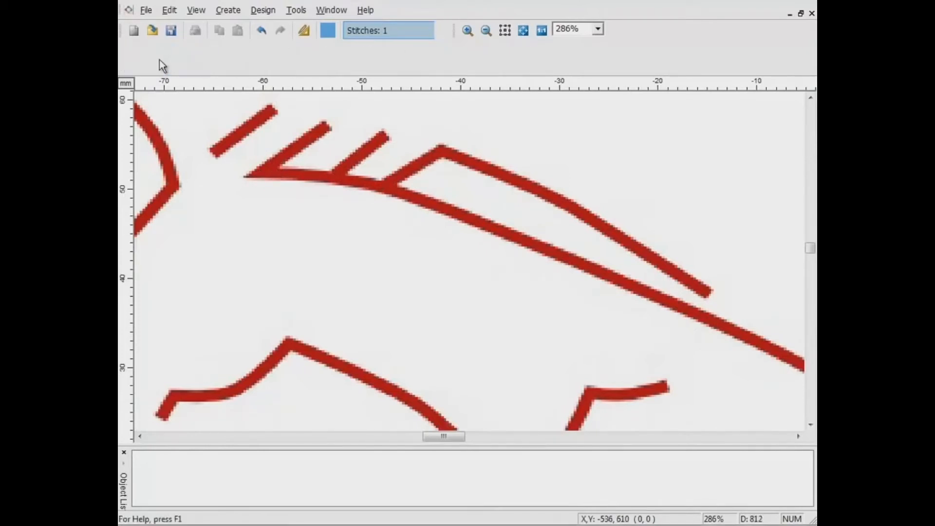
left_click(338, 59)
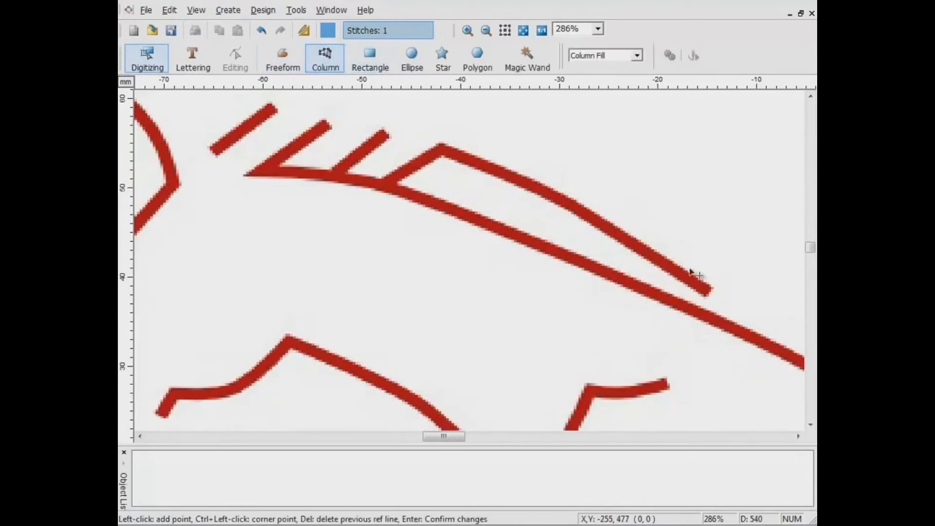
left_click(709, 286)
left_click(592, 209)
left_click(583, 221)
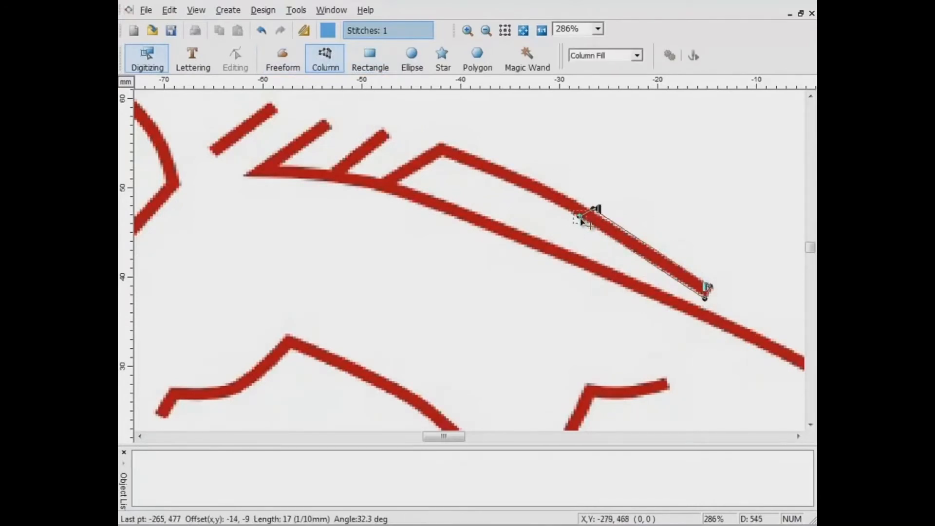
left_click(444, 143)
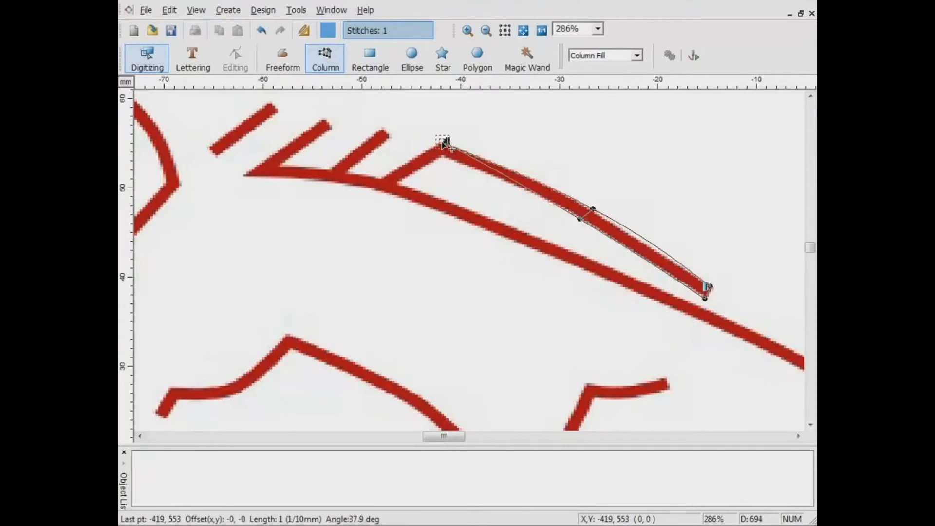
left_click(388, 181)
left_click(392, 187)
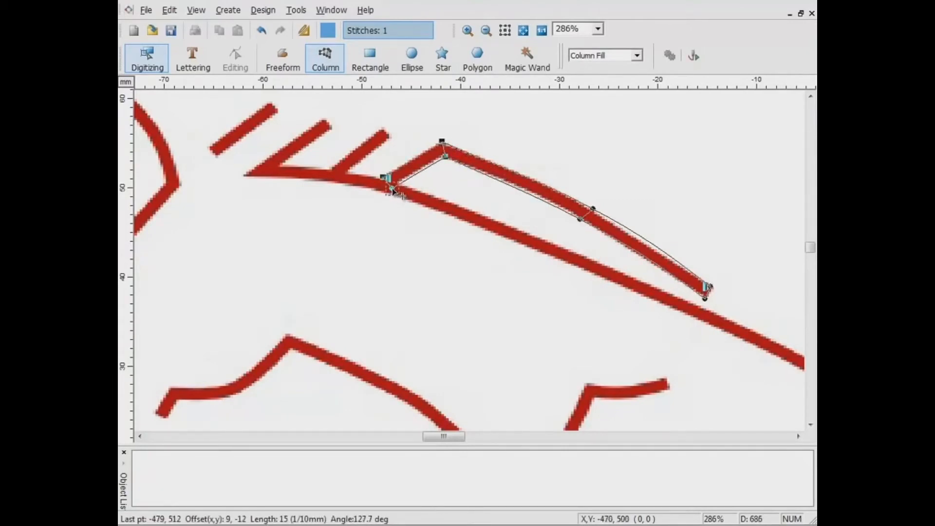
right_click(427, 164)
left_click(480, 178)
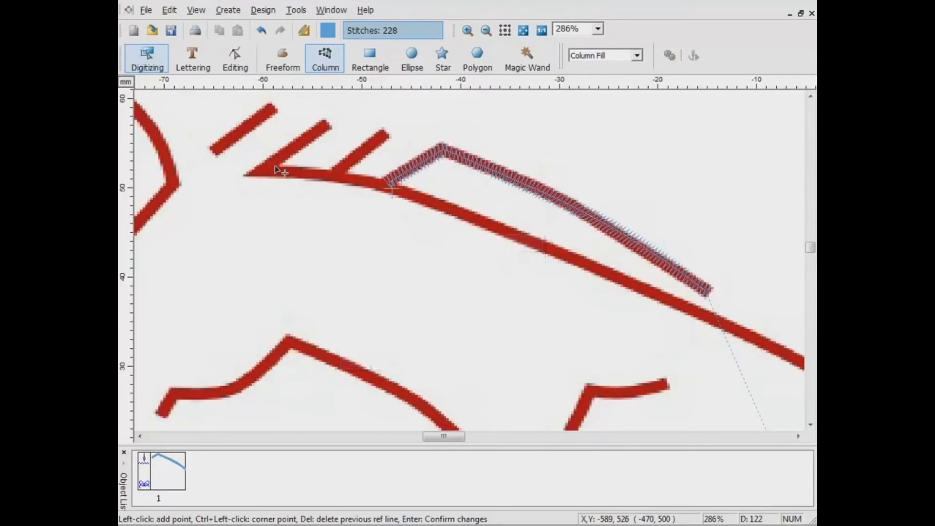
- Add manual connecting stitches from the end of the upper column along the long line to the tip of the nearest short branch
key("Insert")
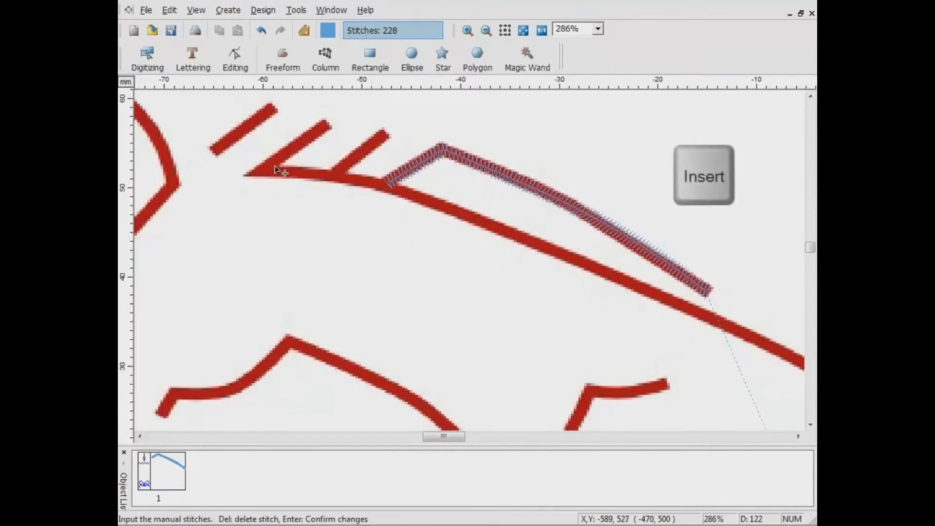
left_click(382, 186)
left_click(334, 180)
left_click(356, 157)
left_click(381, 140)
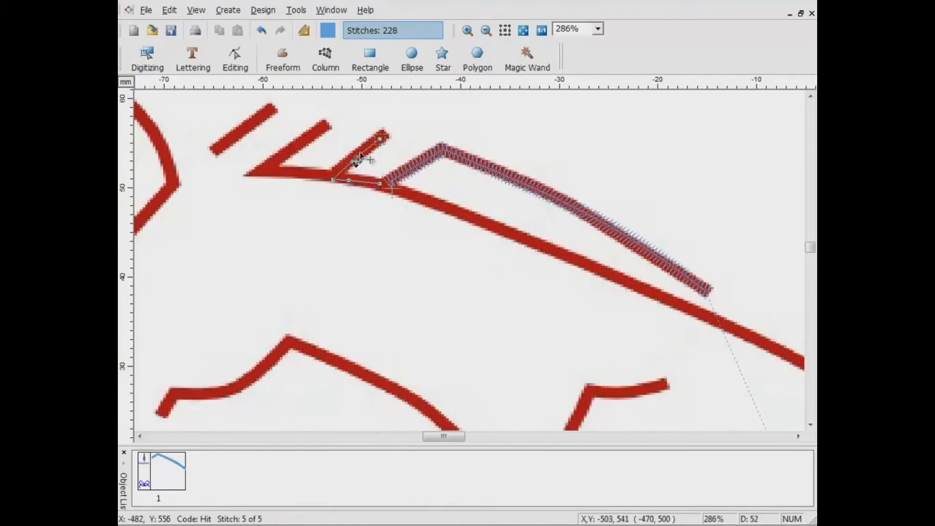
right_click(379, 142)
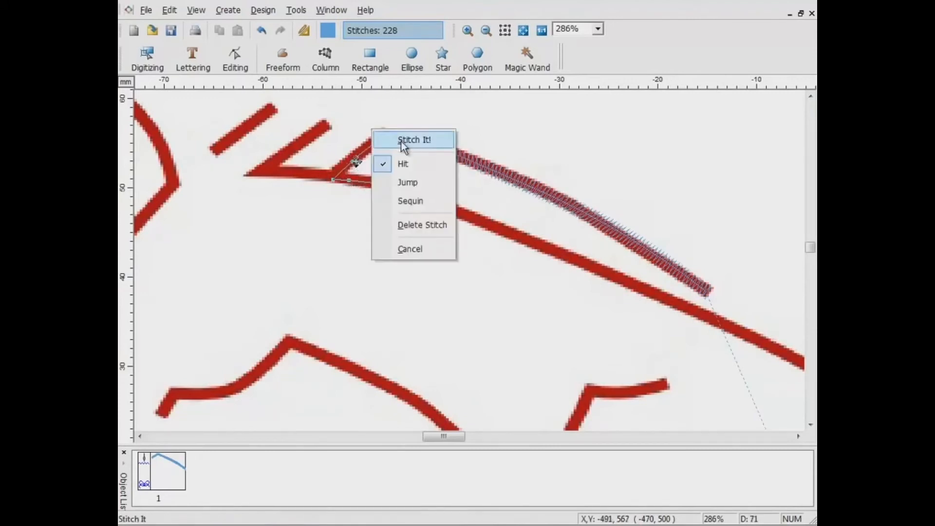
left_click(402, 138)
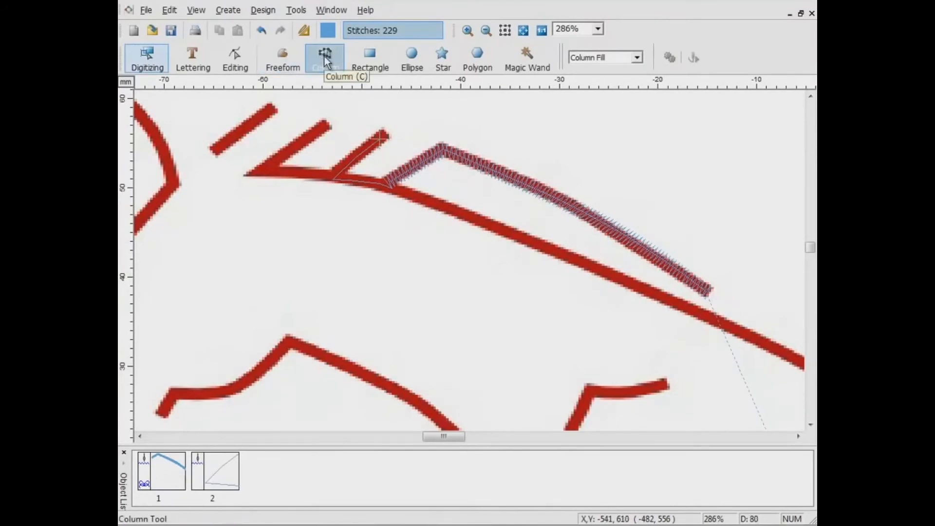
- Trace the nearest short branch from its tip down to the long line as a column and generate its stitches
left_click(377, 128)
left_click(391, 142)
left_click(330, 167)
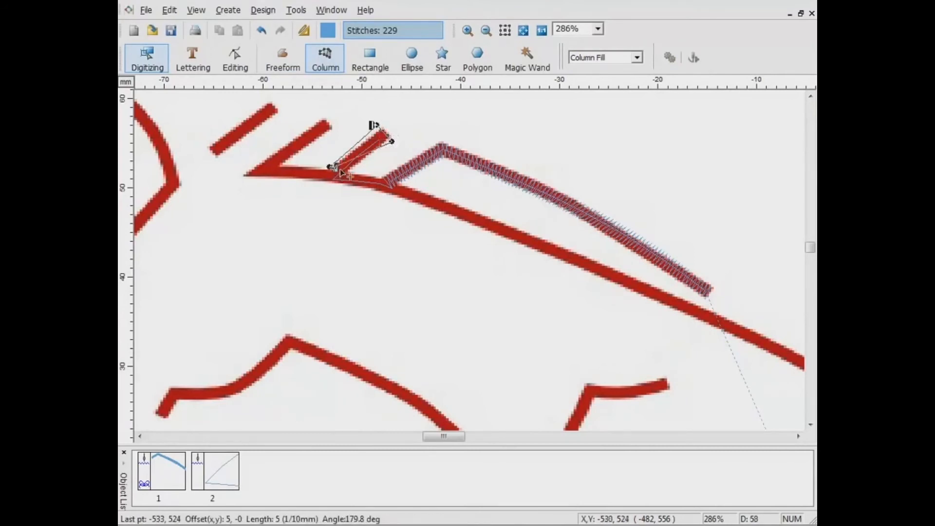
right_click(370, 136)
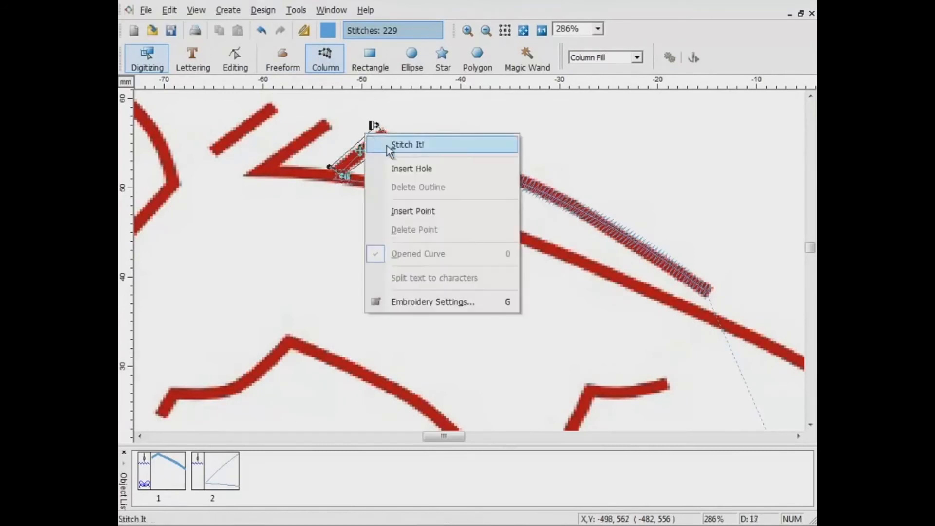
- Add manual connecting stitches from the base of the stitched short branch along the long line to the tip of the next branch
key("Insert")
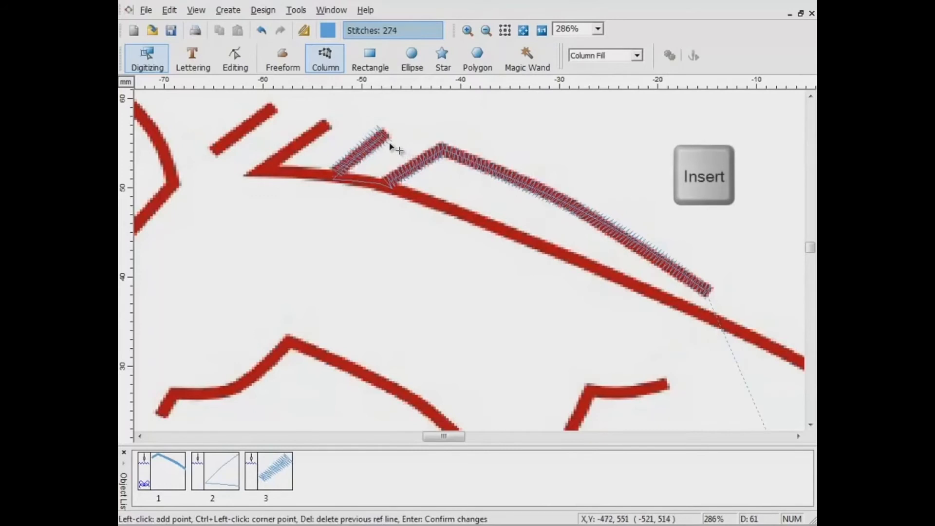
key("Insert")
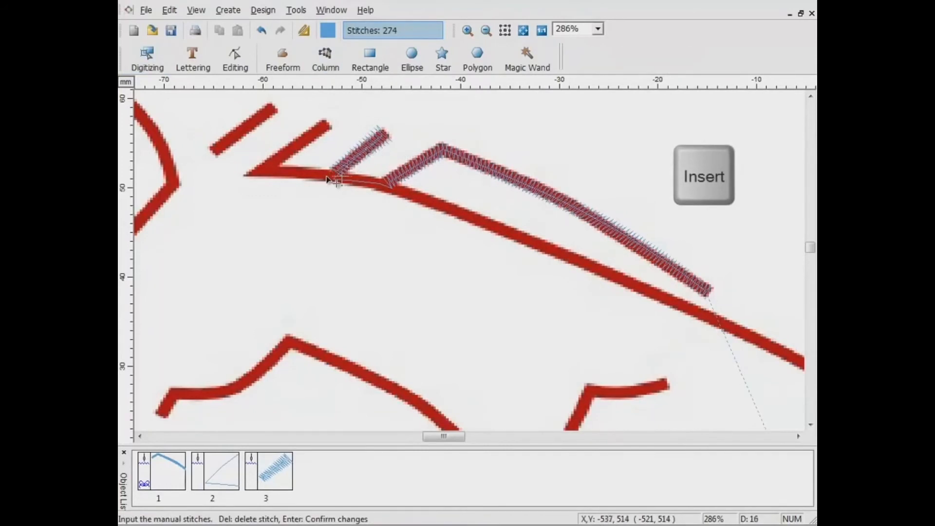
left_click(327, 177)
left_click(284, 174)
left_click(267, 169)
left_click(286, 152)
left_click(322, 130)
key("Return")
- Cover the branch that meets the long line's pointed left end with a column, from tip to base, and generate its stitches
left_click(323, 125)
left_click(295, 152)
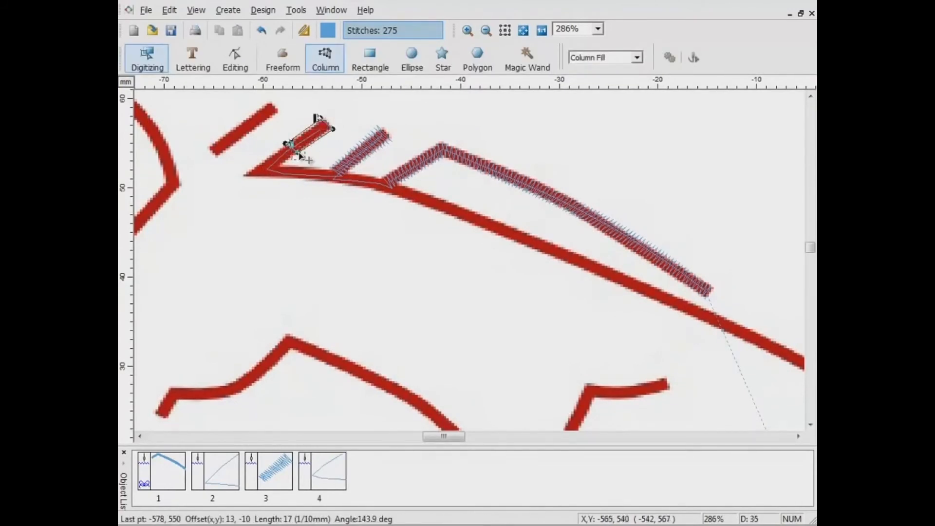
left_click(258, 168)
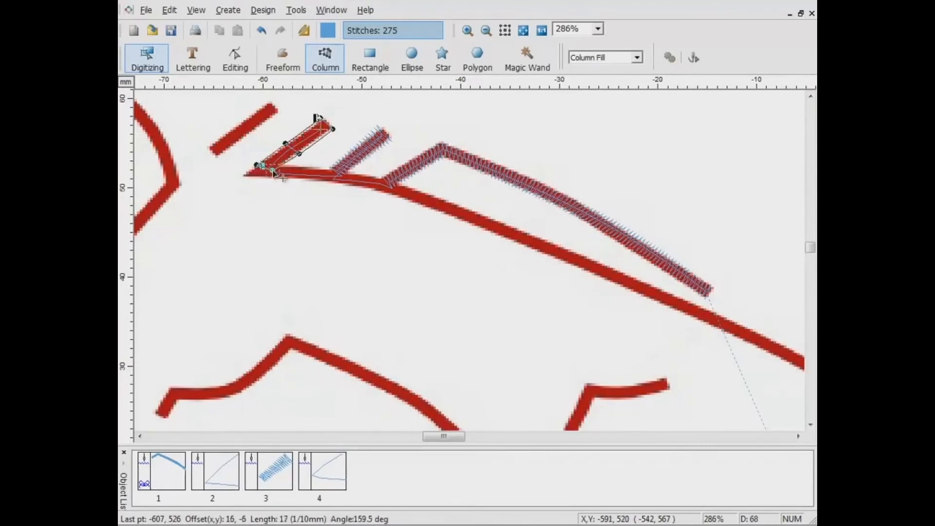
key("Return")
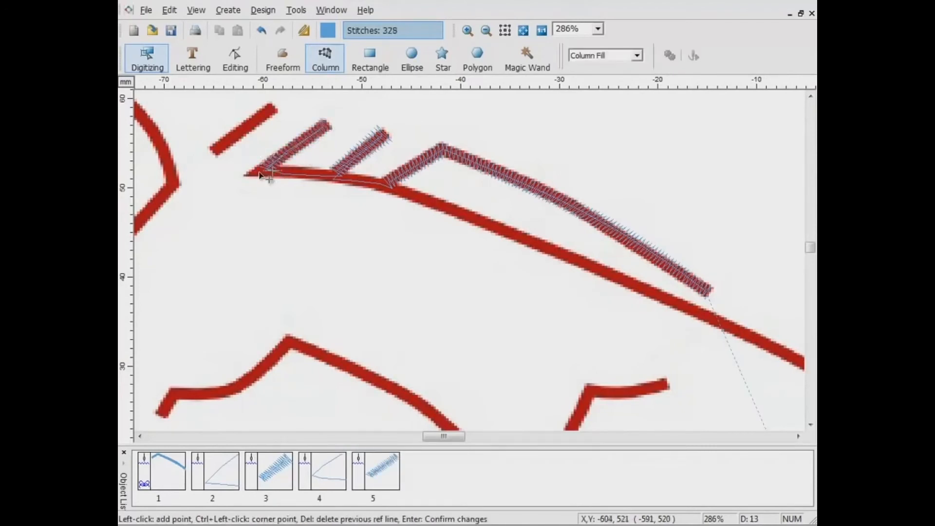
- Trace the long red line from its pointed left end towards the lower right with paired column points and generate its stitches
left_click(245, 173)
left_click(261, 161)
left_click(318, 167)
left_click(301, 179)
left_click(359, 171)
left_click(343, 185)
left_click(398, 184)
left_click(386, 194)
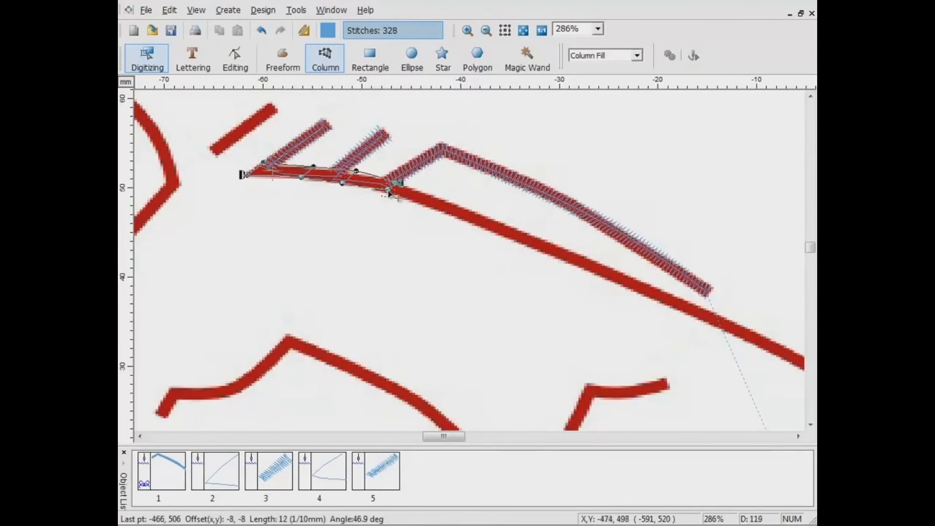
left_click(475, 211)
left_click(467, 219)
left_click(693, 303)
left_click(683, 315)
left_click(782, 347)
left_click(779, 350)
key("Return")
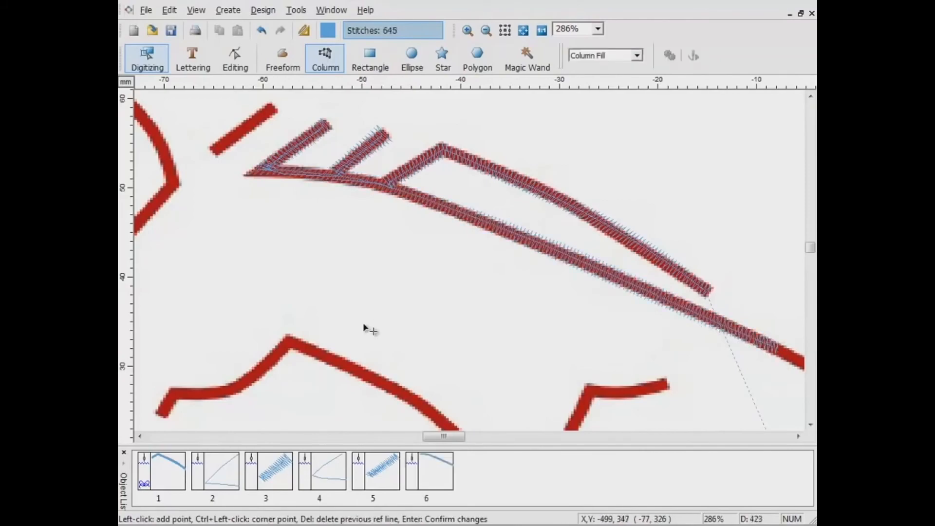